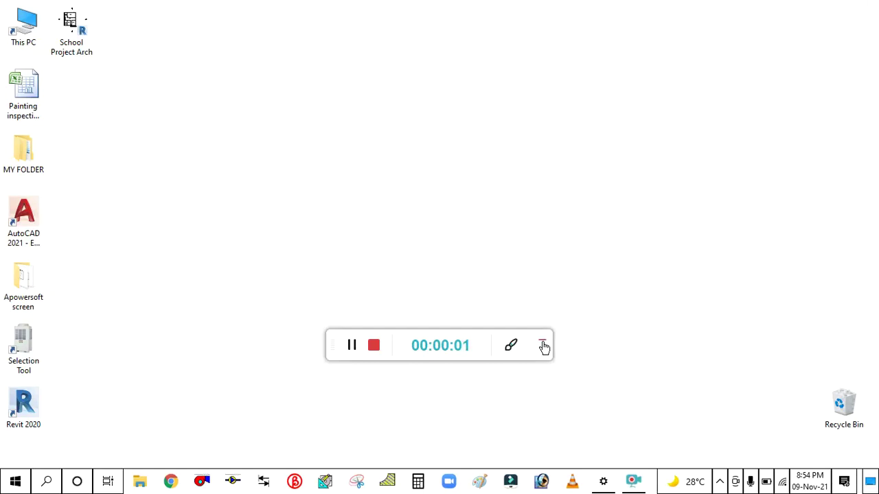
# Launch the Beta Industrial program and open the Linear Slot Diffusers selection.
pyautogui.click(541, 347)
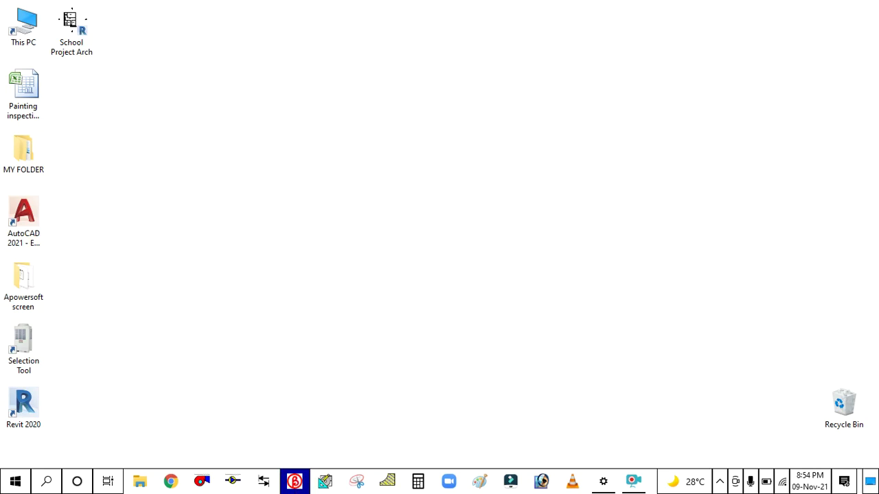
pyautogui.click(303, 484)
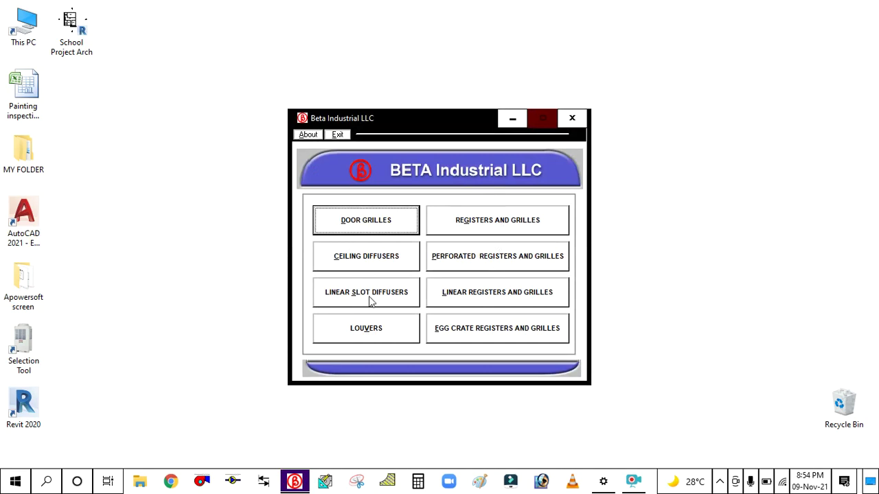
pyautogui.click(386, 296)
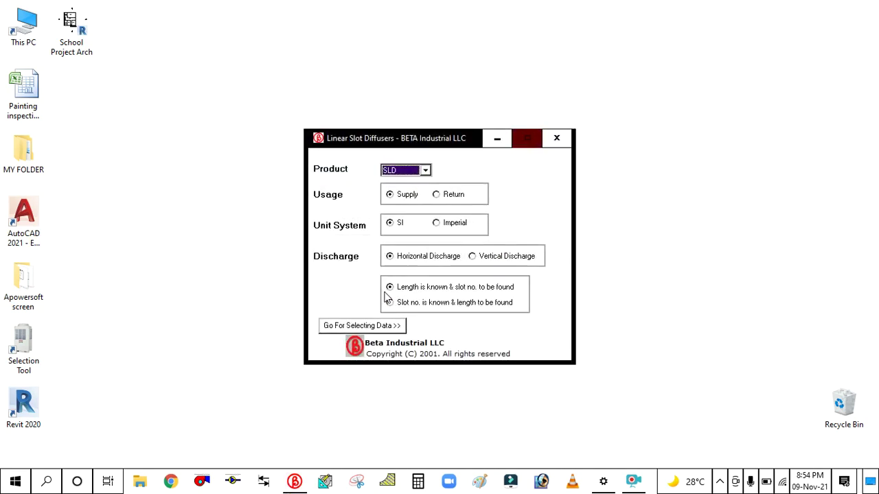
# Keep SLD, Supply, SI units and Horizontal Discharge, then continue to the data-entry form.
pyautogui.click(407, 172)
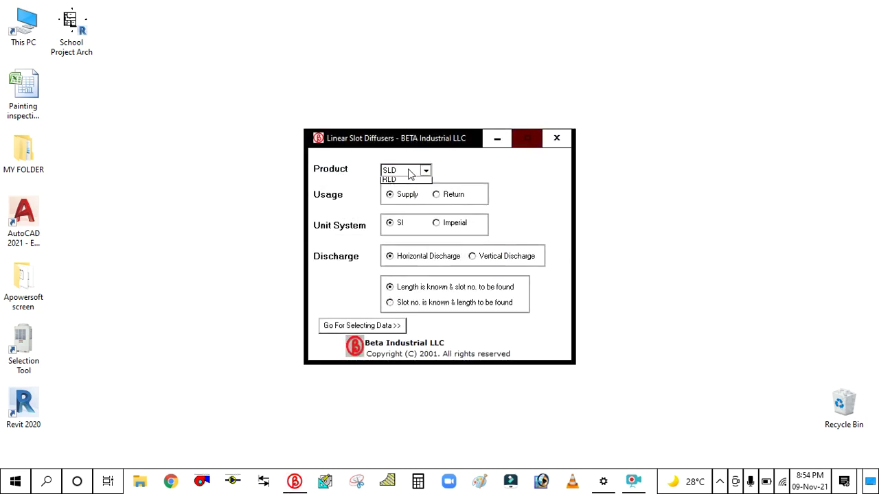
pyautogui.click(410, 173)
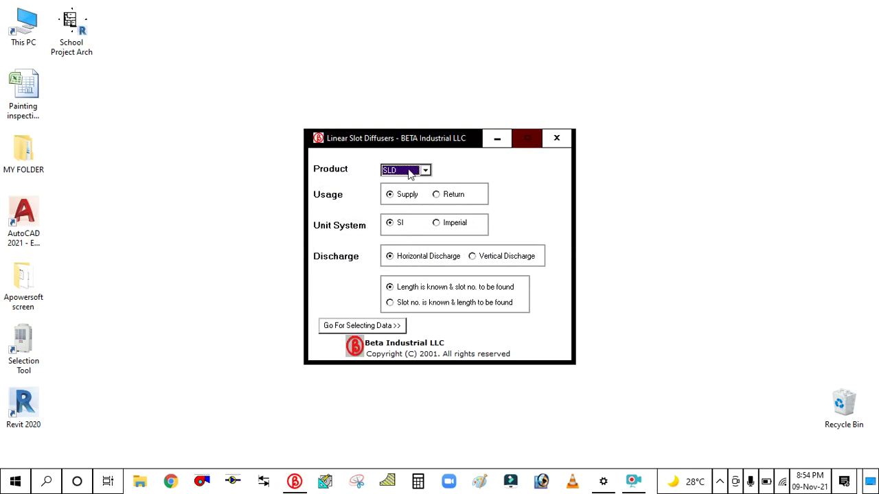
pyautogui.click(413, 173)
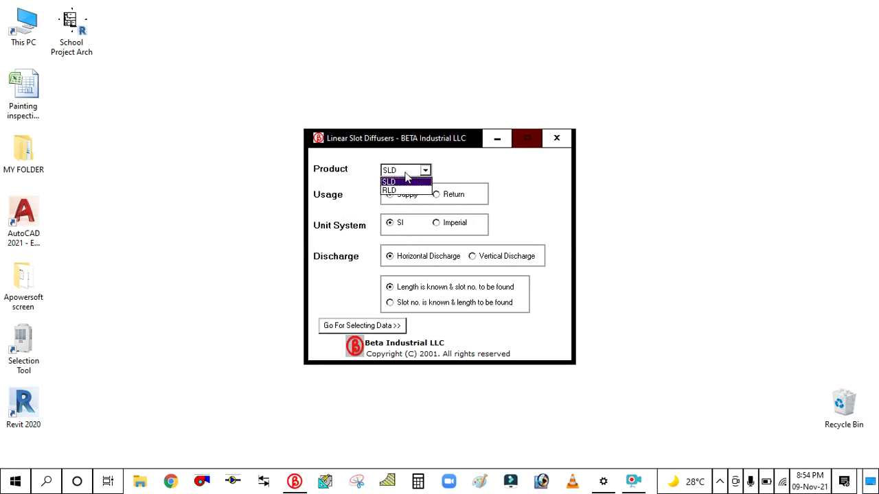
pyautogui.click(405, 180)
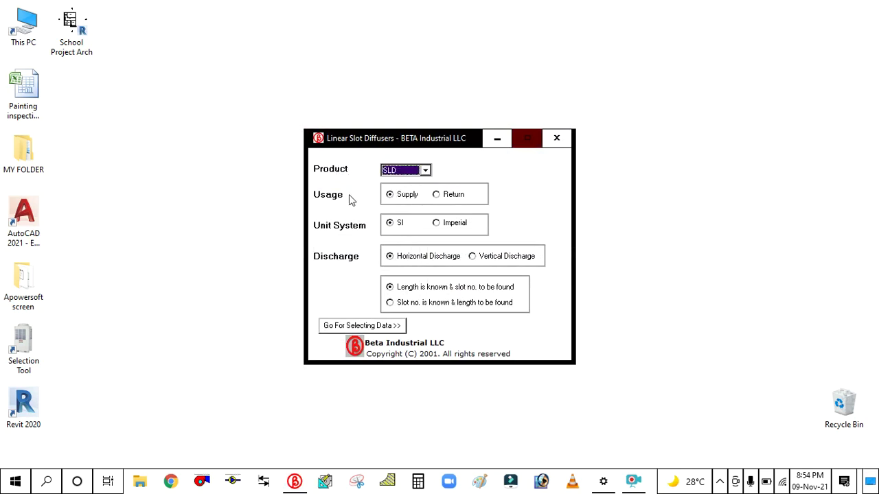
pyautogui.click(397, 199)
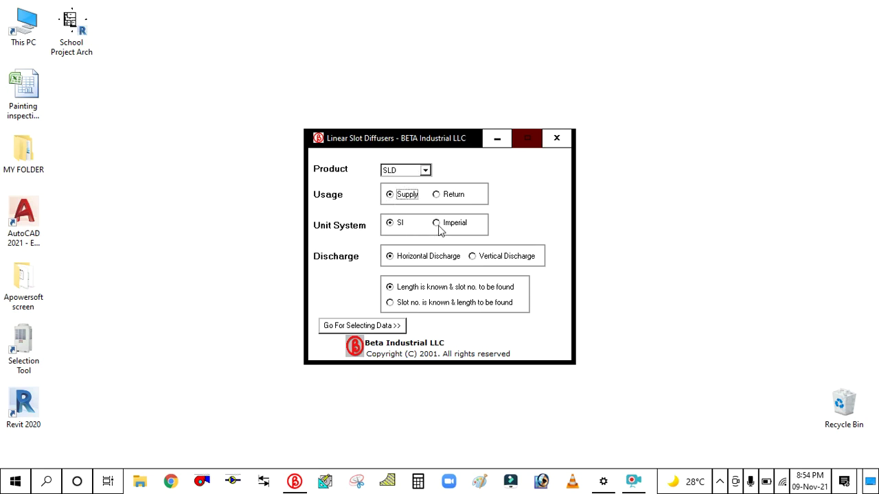
pyautogui.click(389, 223)
pyautogui.click(409, 260)
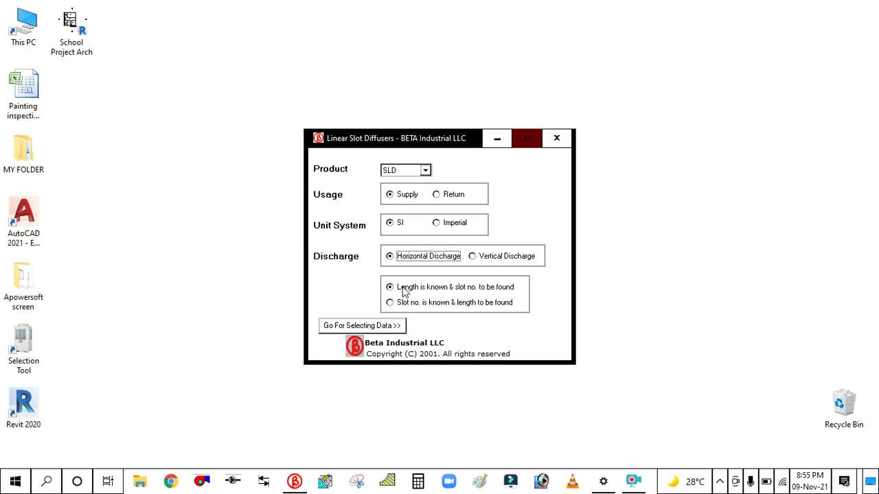
pyautogui.click(374, 332)
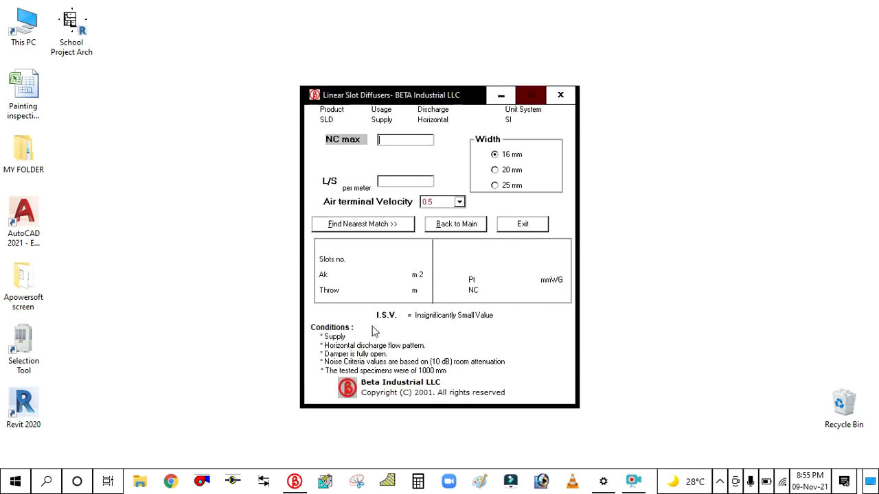
# Enter NC max 45, 50 L/s per metre, 0.75 velocity and 25 mm width, then find the nearest match.
pyautogui.write('45')
pyautogui.click(458, 201)
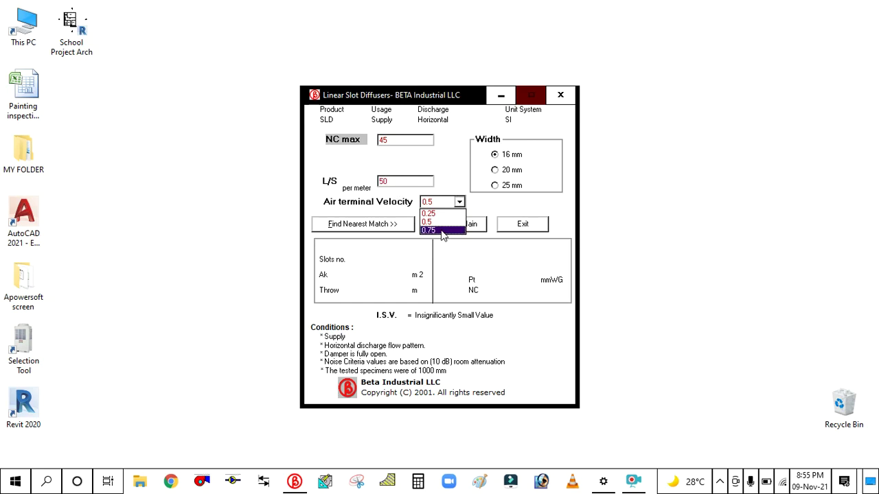
pyautogui.click(443, 230)
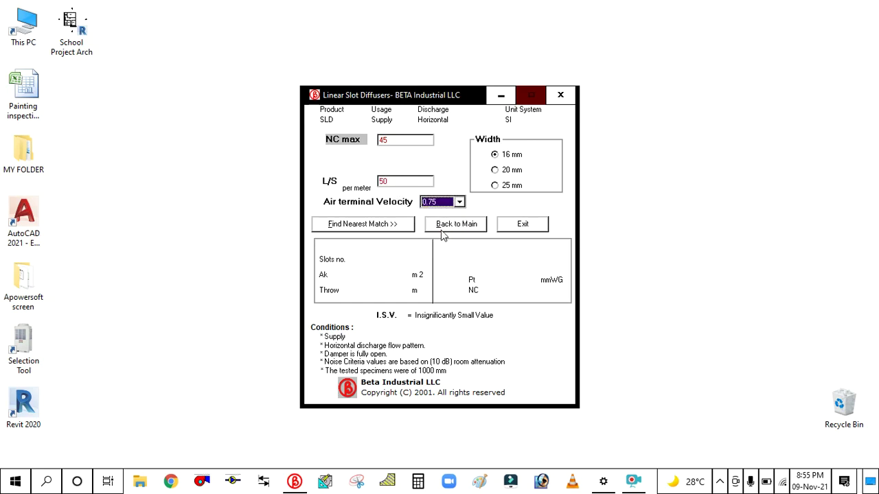
pyautogui.click(494, 186)
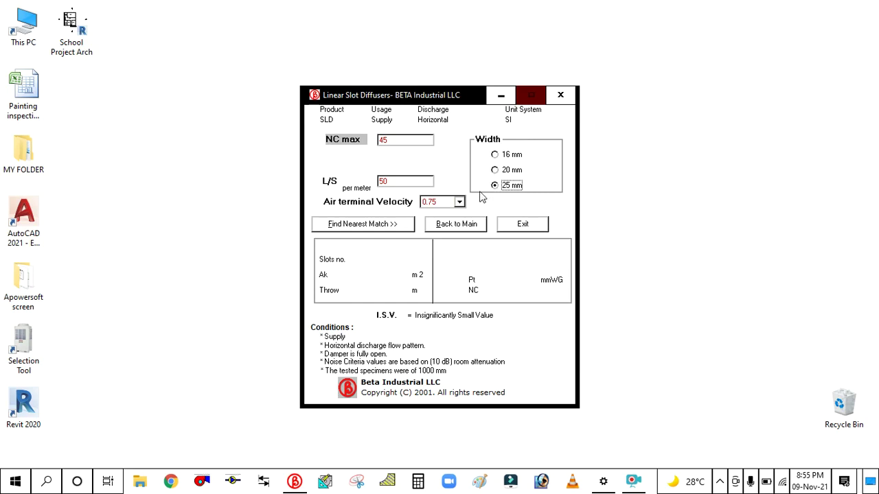
pyautogui.click(376, 226)
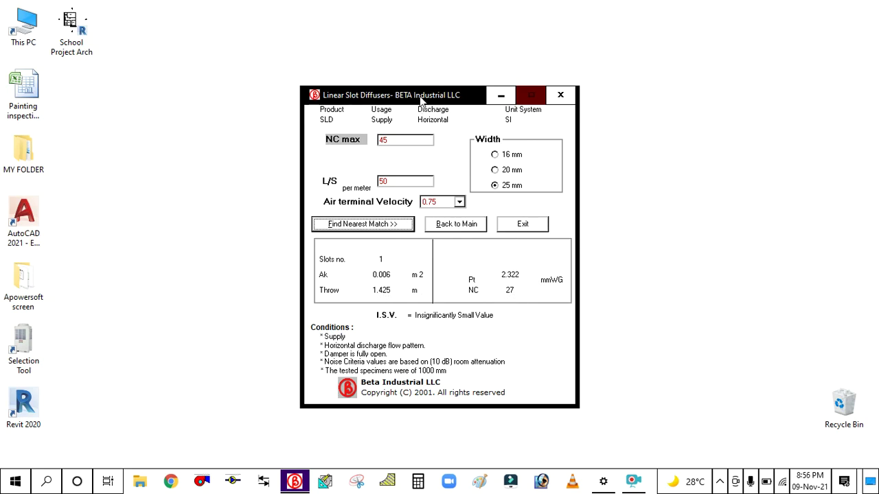
# Move the results window (1 slot, 1.425 m throw, NC 27) up and to the left.
pyautogui.moveTo(421, 96); pyautogui.dragTo(413, 76)
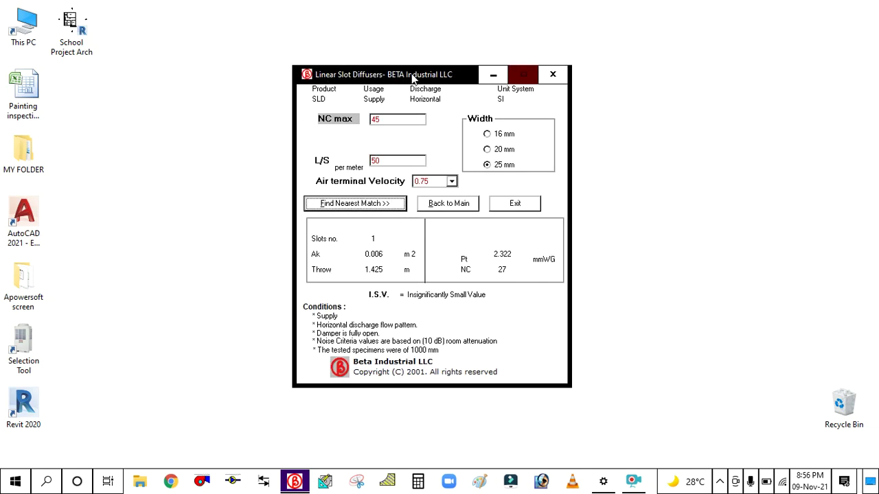
# Return to the main form and choose Imperial, vertical discharge, and slot count known with length to be found.
pyautogui.click(449, 203)
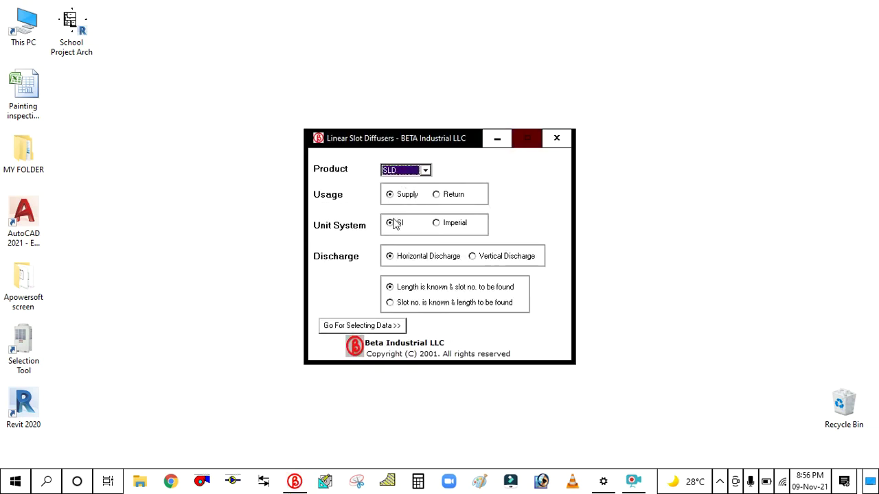
pyautogui.click(438, 228)
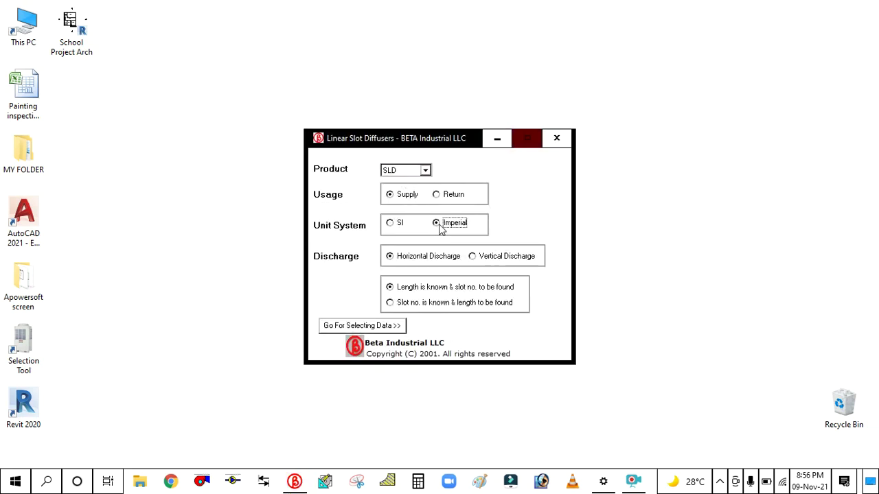
pyautogui.click(473, 258)
pyautogui.click(390, 302)
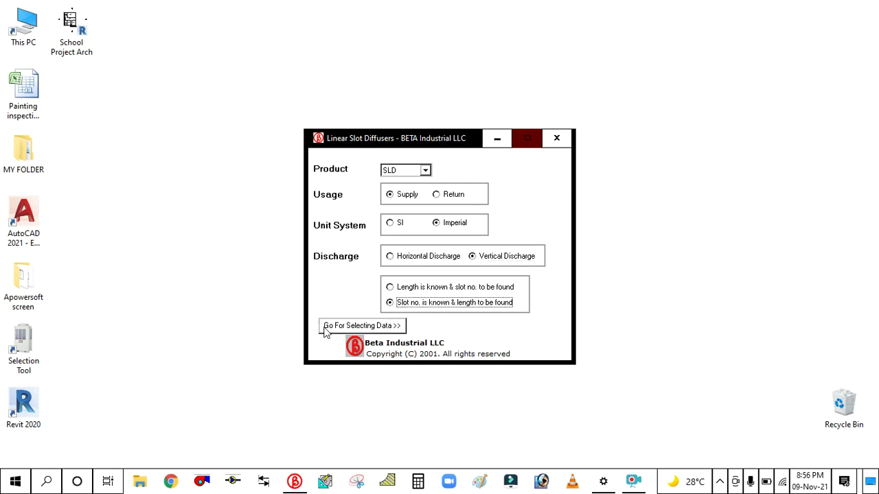
# Enter 3 slots, 1500 CFM, velocity 75 and 1" width, yielding 12.5 ft length, 38 ft throw, NC 30.
pyautogui.click(382, 329)
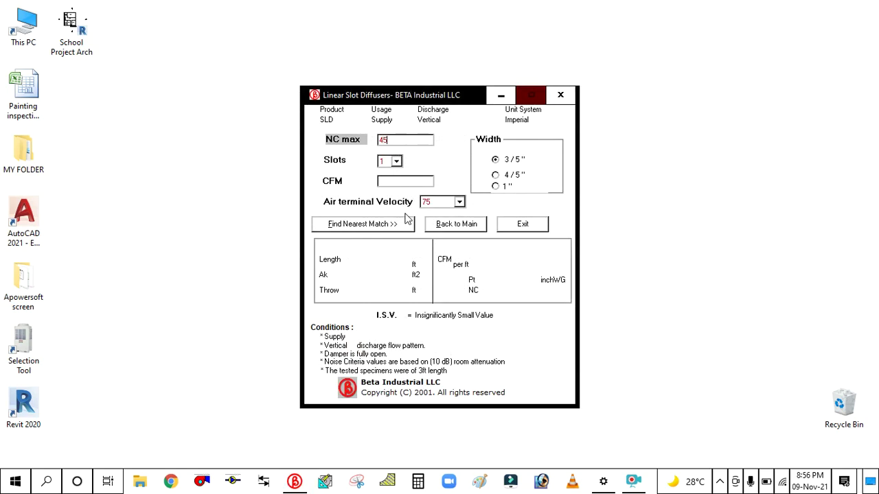
pyautogui.click(396, 161)
pyautogui.click(388, 191)
pyautogui.click(394, 180)
pyautogui.click(460, 202)
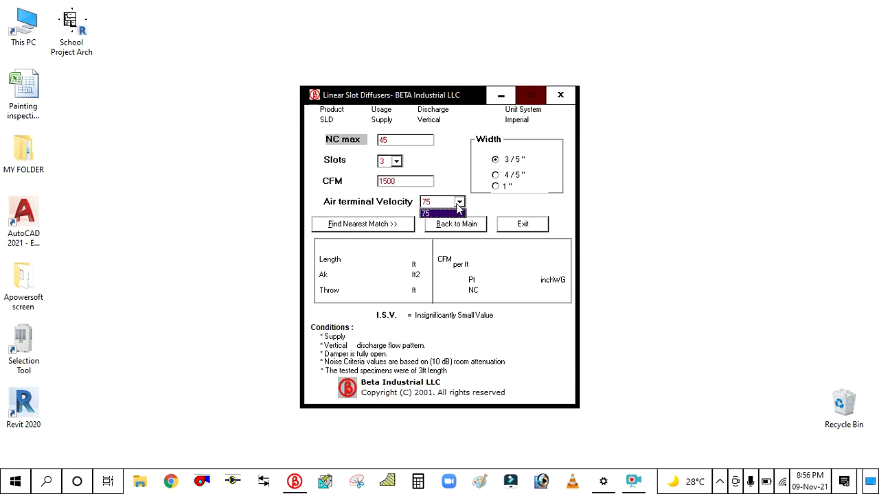
pyautogui.click(447, 213)
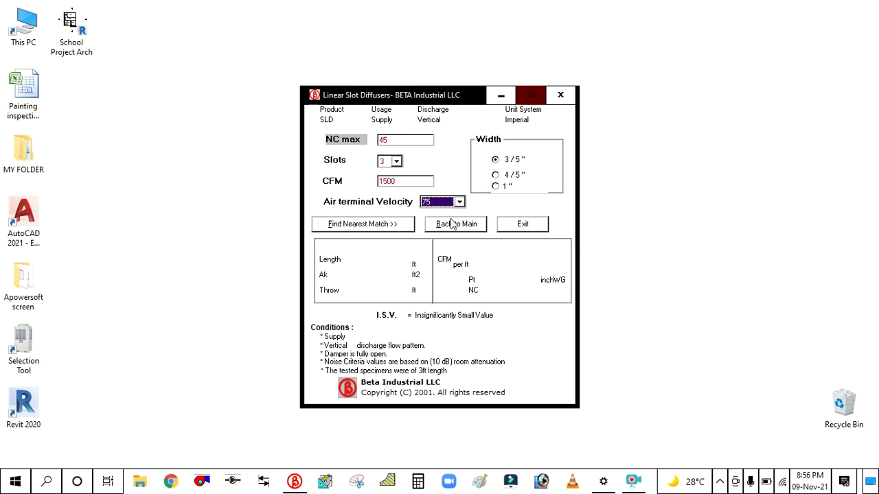
pyautogui.click(495, 186)
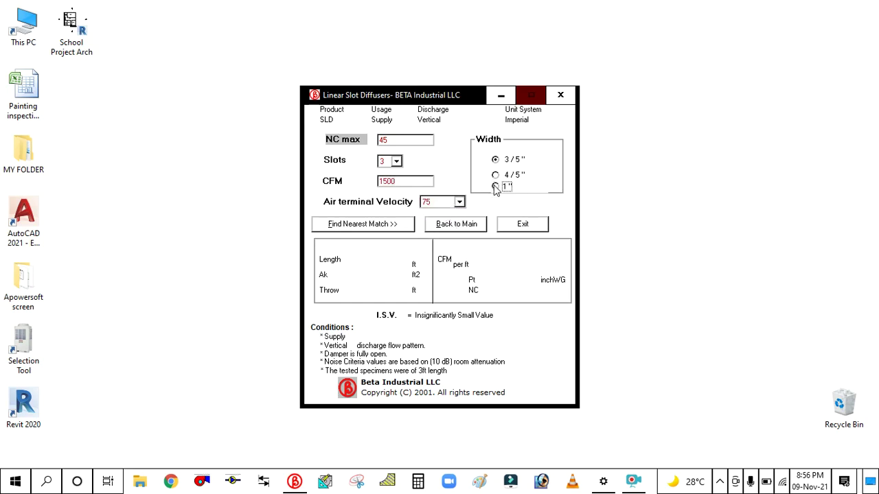
pyautogui.click(383, 228)
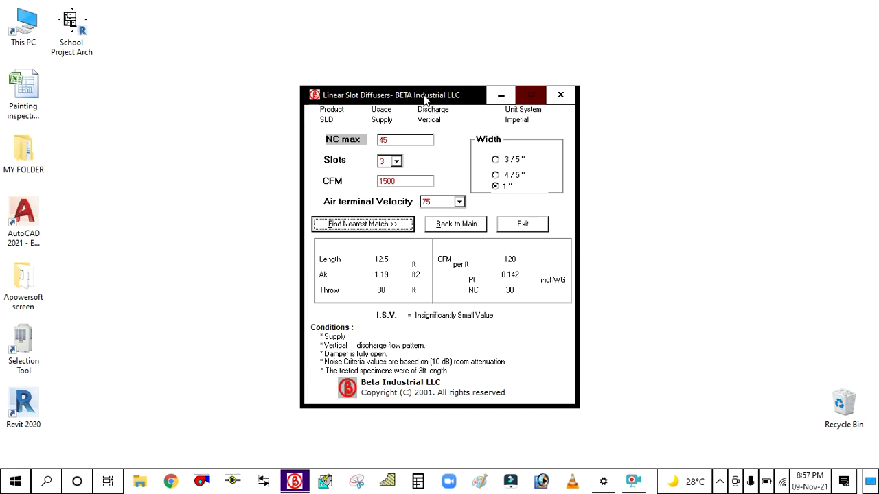
pyautogui.moveTo(424, 99); pyautogui.dragTo(349, 84)
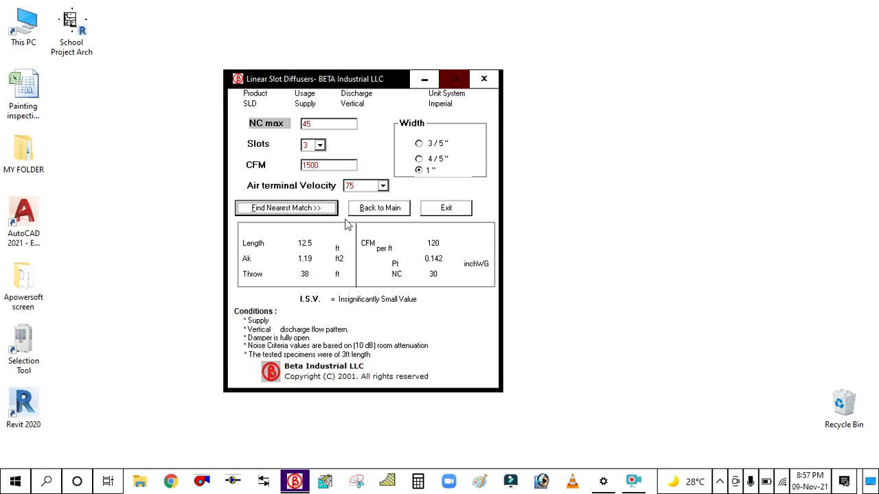
pyautogui.click(379, 208)
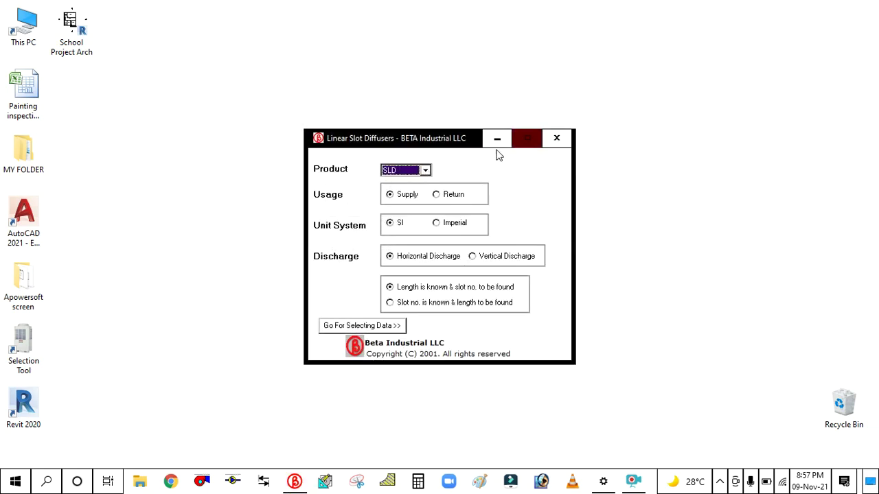
# Close the Linear Slot Diffusers form and exit the Beta Industrial program.
pyautogui.click(557, 138)
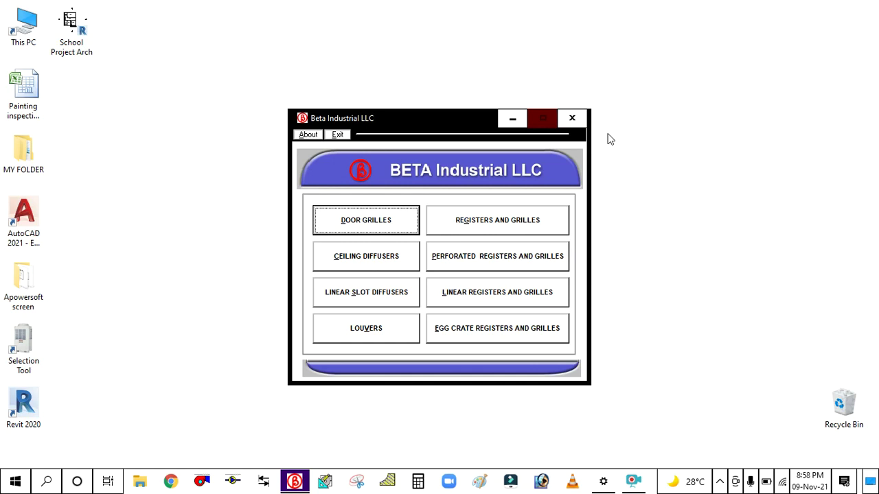
pyautogui.click(573, 120)
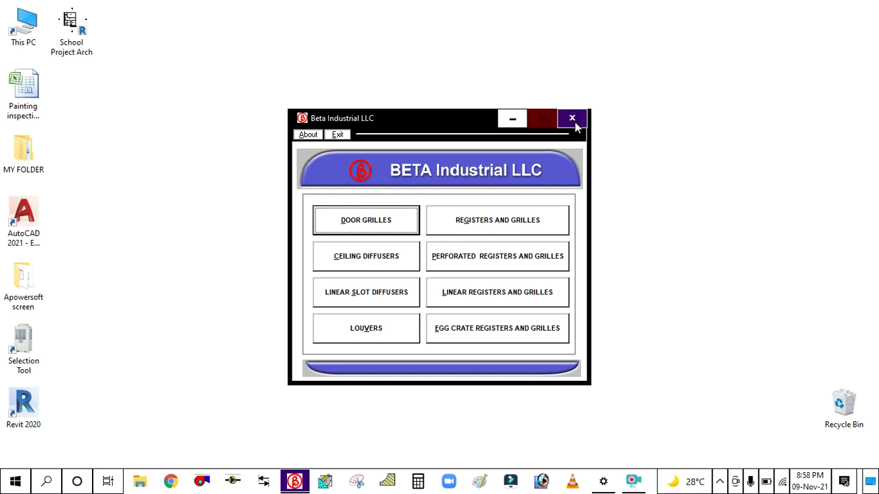